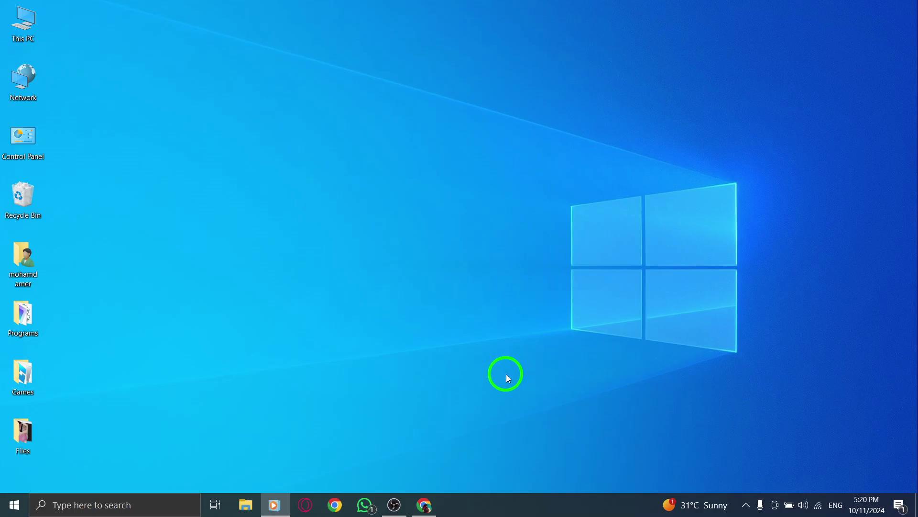
- Bring back the Chrome window with Instagram and focus the home feed page
left_click(441, 504)
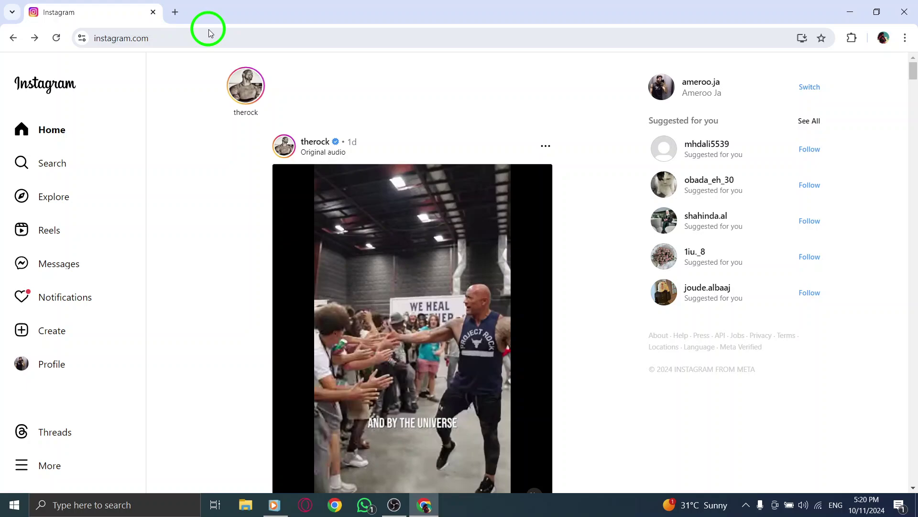
left_click(154, 38)
left_click(196, 137)
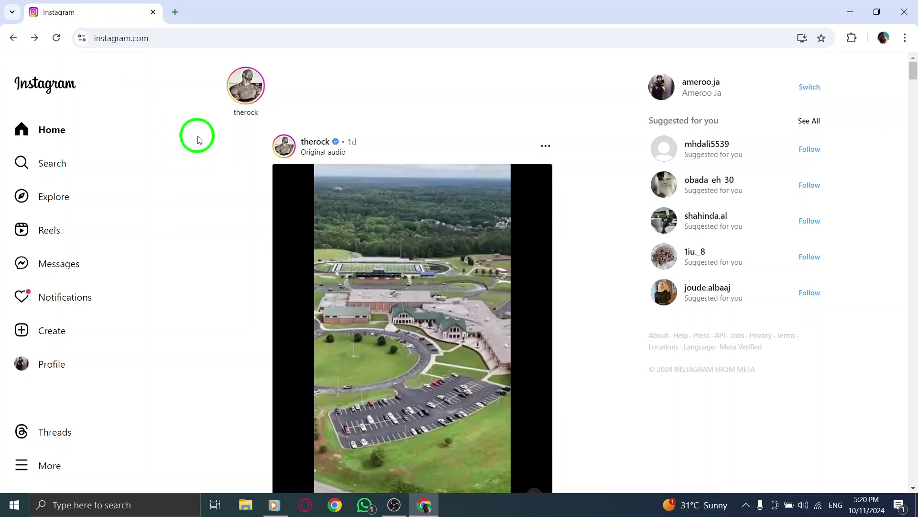
scroll(196, 137, "down", 3)
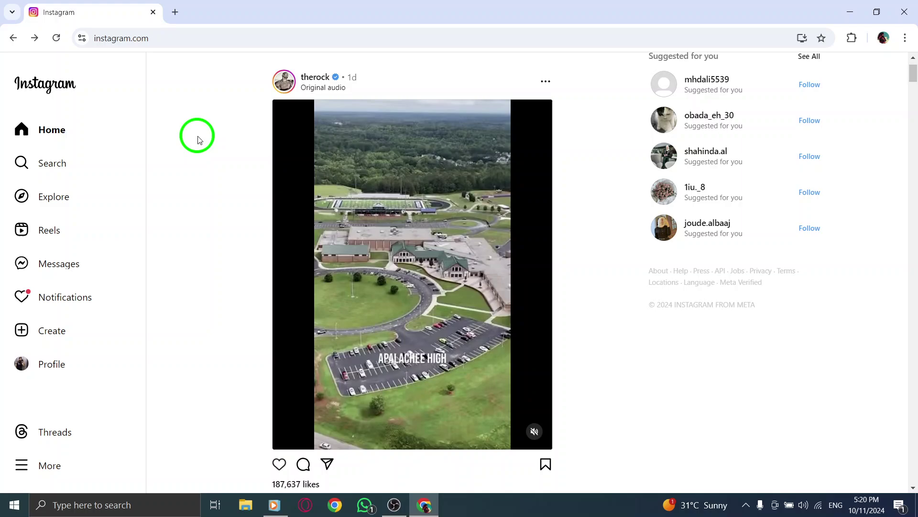
scroll(197, 137, "down", 5)
scroll(197, 137, "down", 3)
scroll(196, 137, "down", 2)
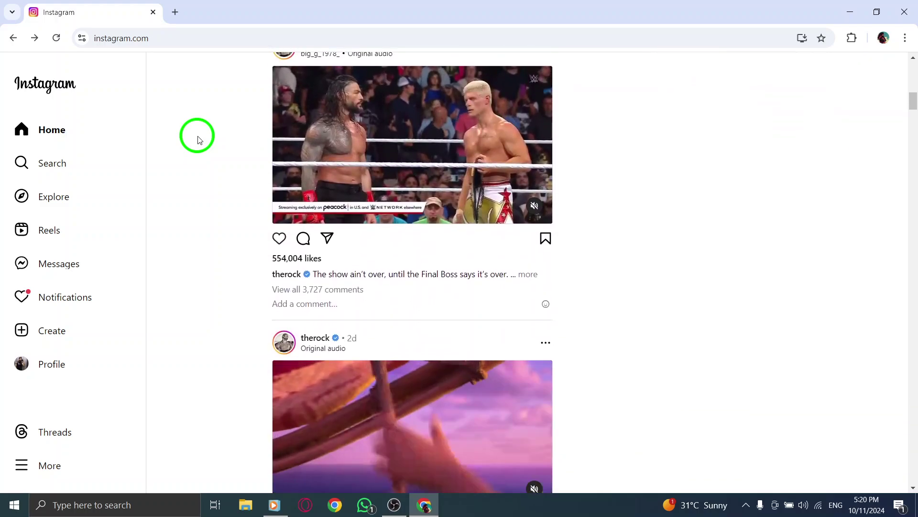
scroll(197, 137, "down", 2)
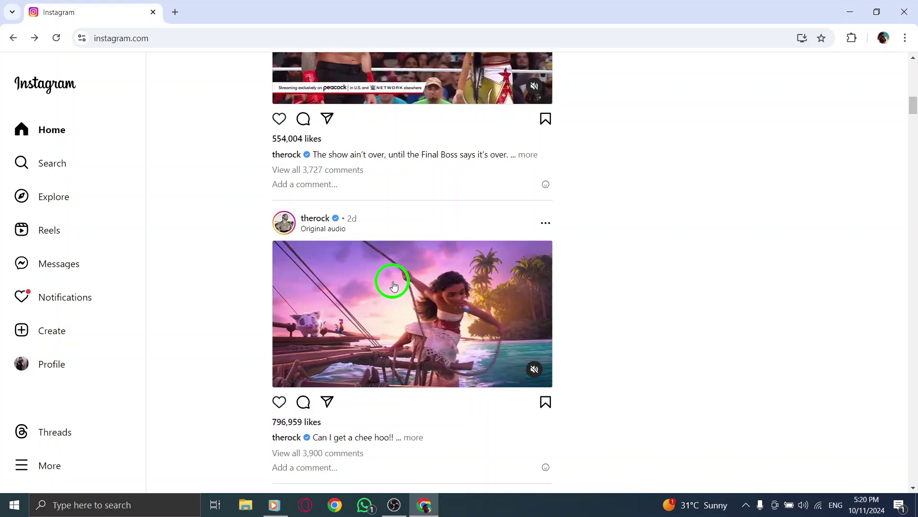
scroll(393, 286, "down", 1)
scroll(392, 286, "up", 1)
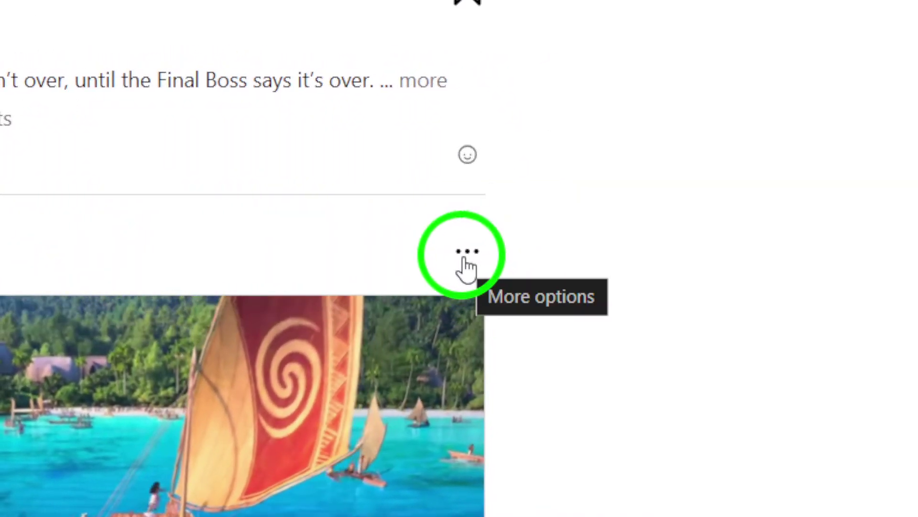
- Open the three-dot More options menu on therock's Moana video post
left_click(488, 240)
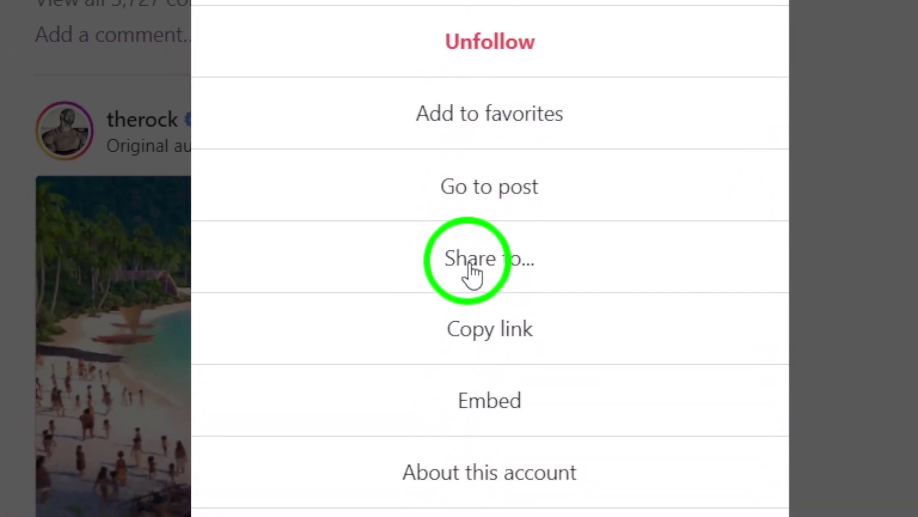
- Open the post's Share to dialog, close it with the X, then minimize Chrome
left_click(500, 271)
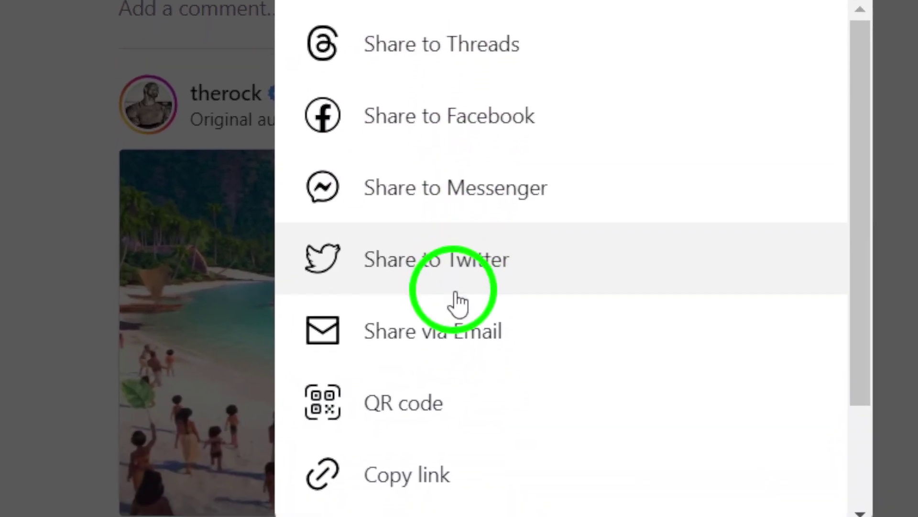
scroll(467, 305, "down", 3)
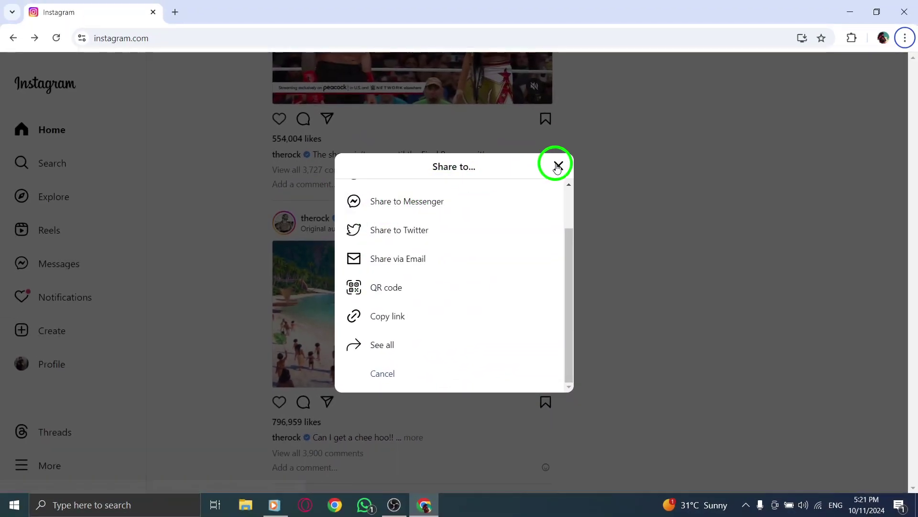
left_click(558, 166)
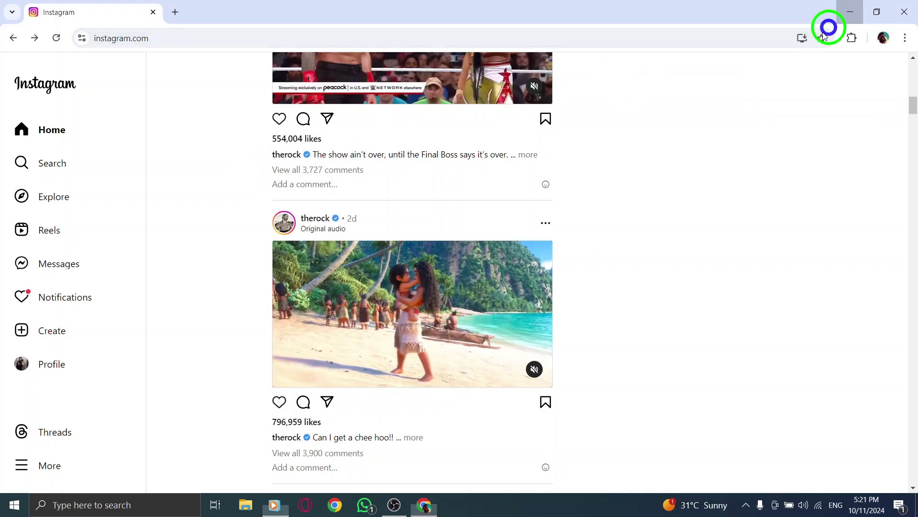
left_click(851, 11)
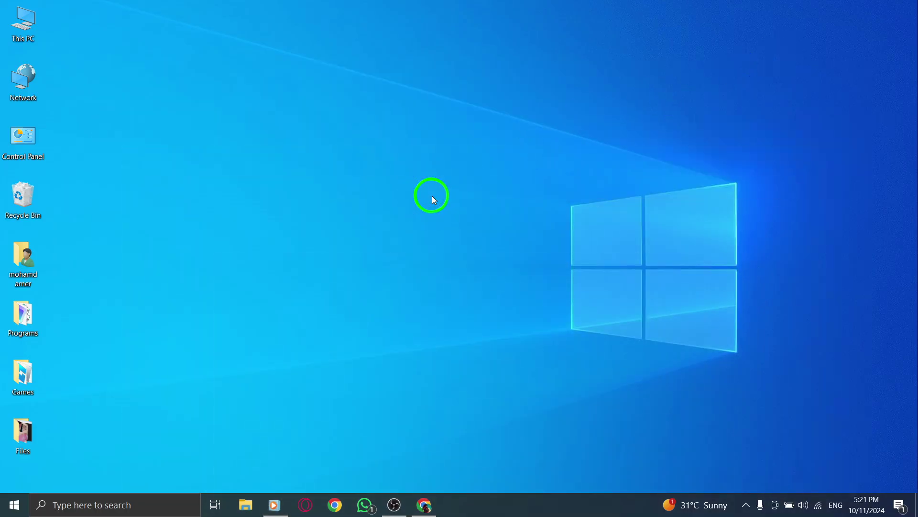